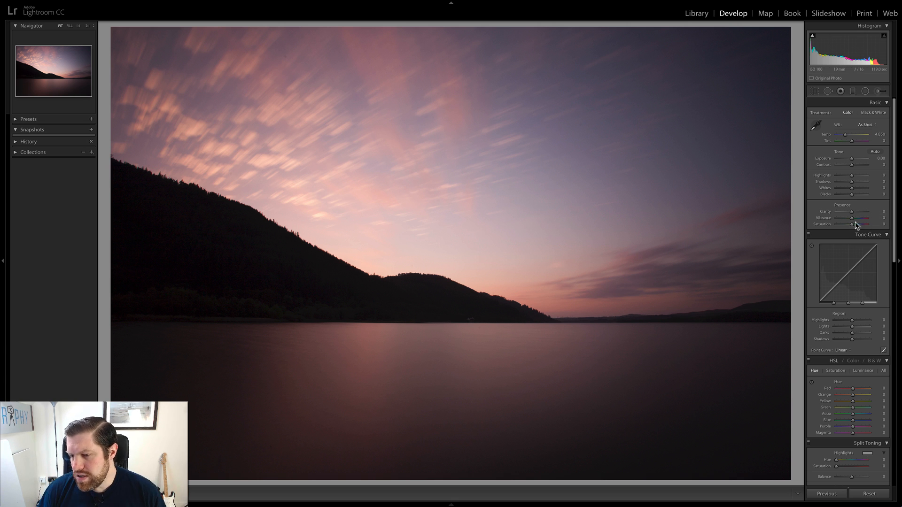
Enable lens profile corrections for the photo, with the distortion amount at 0 and the vignetting amount at 200
scroll(853, 188, "down", 5)
scroll(853, 200, "down", 4)
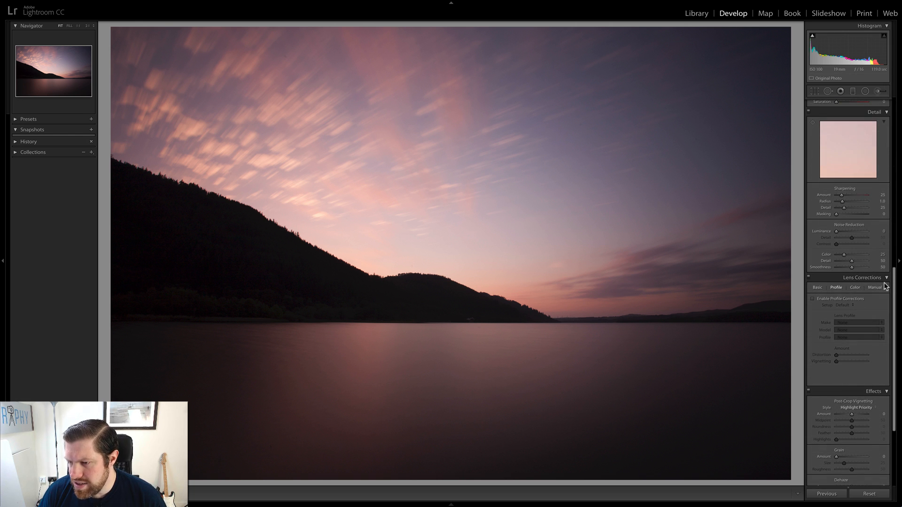
left_click(814, 299)
left_click_drag(851, 355, 822, 360)
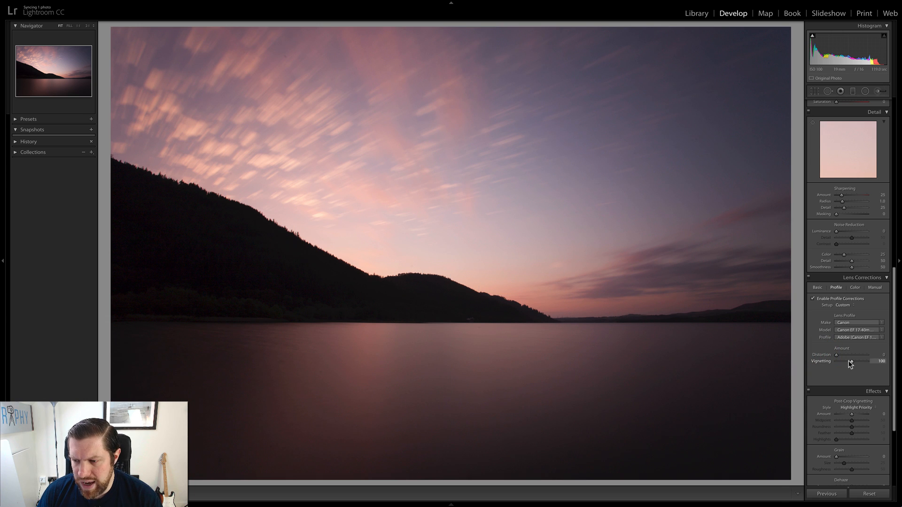
left_click_drag(855, 362, 878, 364)
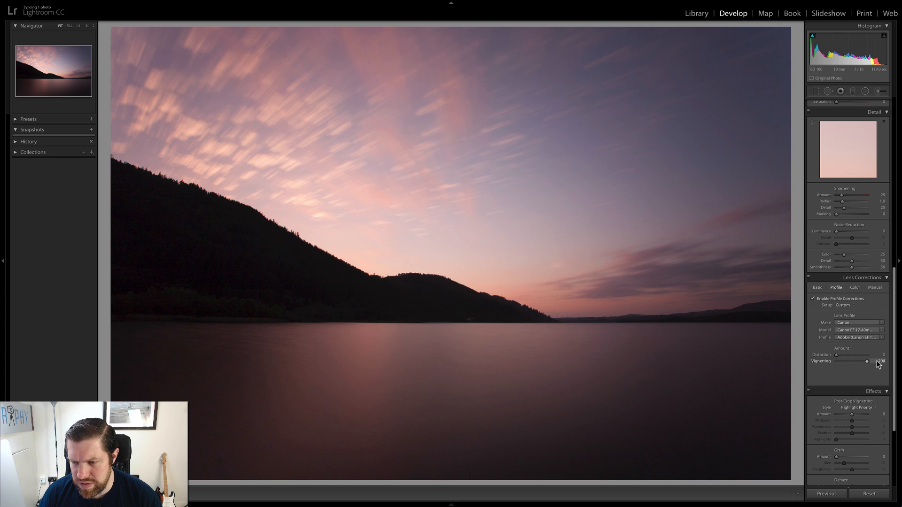
left_click(877, 362)
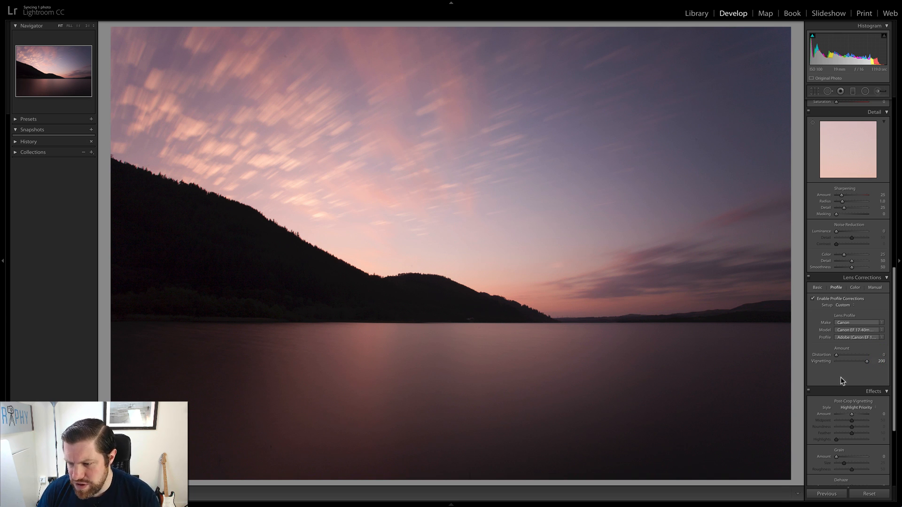
Try brightening the whole photo with exposure at +1.95 and +0.88, and reset the exposure to its default
scroll(841, 375, "up", 10)
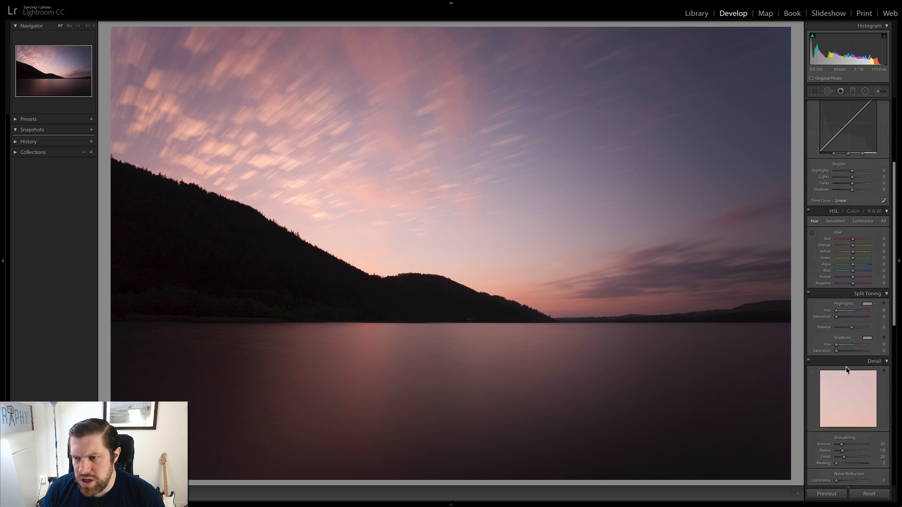
scroll(846, 366, "up", 1)
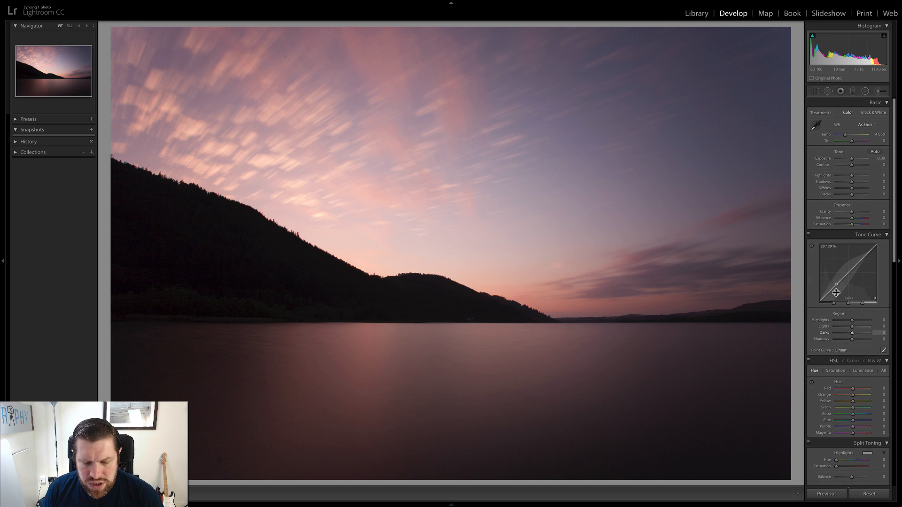
left_click_drag(852, 158, 858, 161)
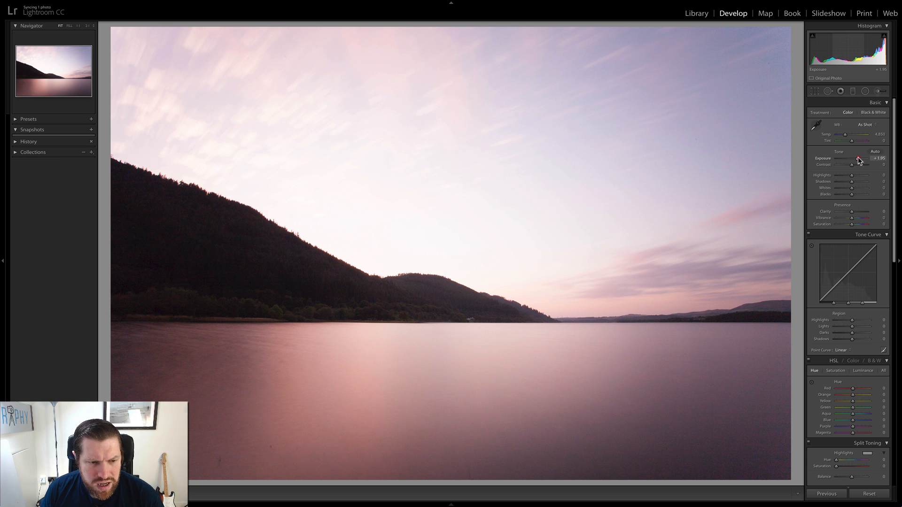
left_click_drag(858, 158, 853, 158)
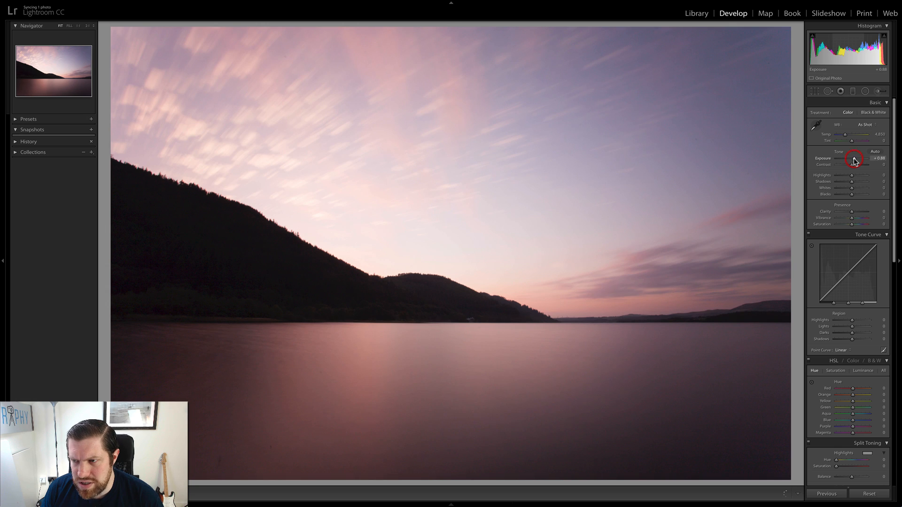
double_click(853, 158)
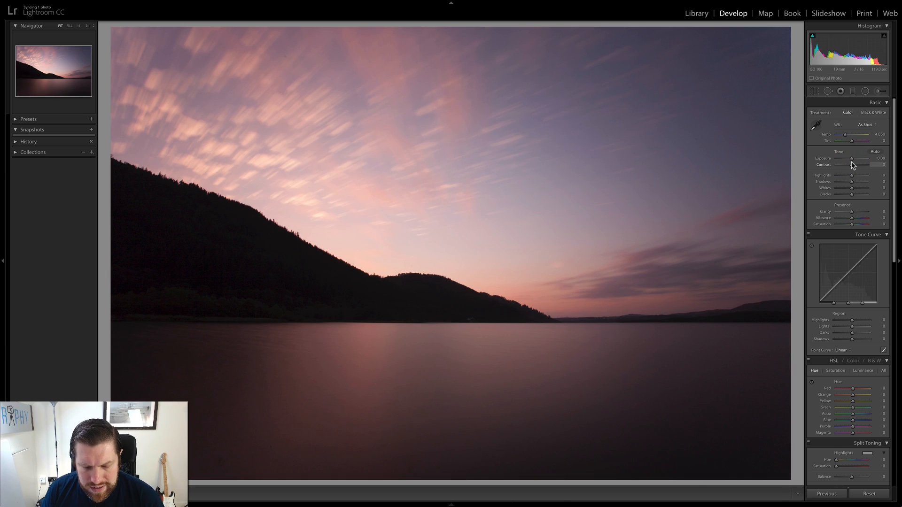
Set the photo's contrast to +34, highlights to -13, shadows to +8 and whites to +40, with vibrance +34 and saturation +17
left_click_drag(852, 165, 858, 166)
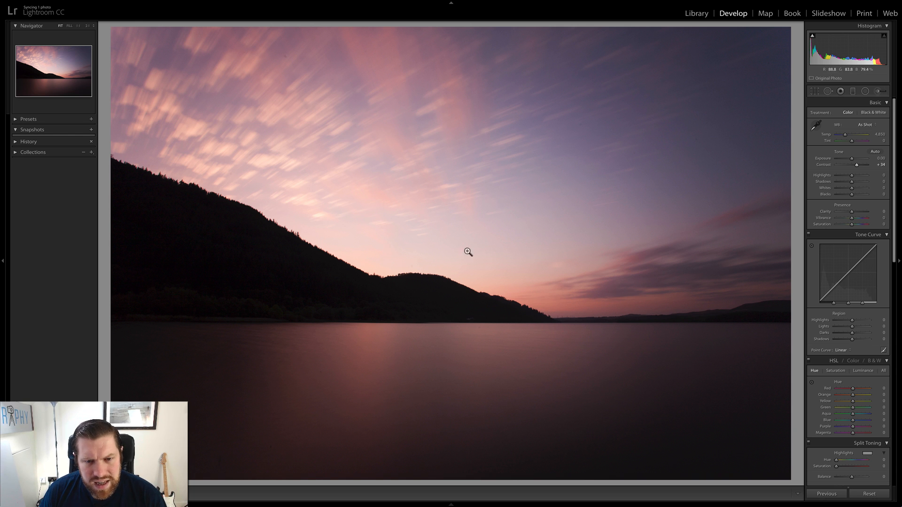
left_click_drag(850, 174, 848, 175)
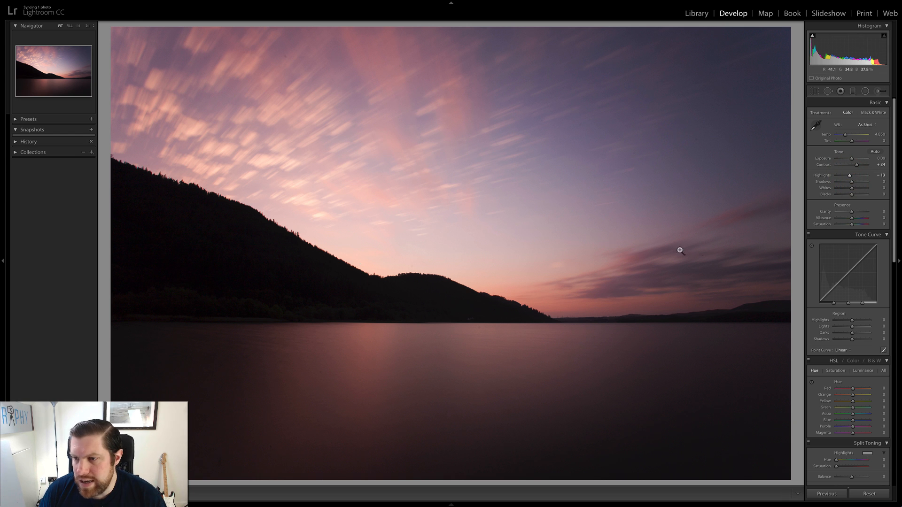
left_click_drag(853, 181, 854, 182)
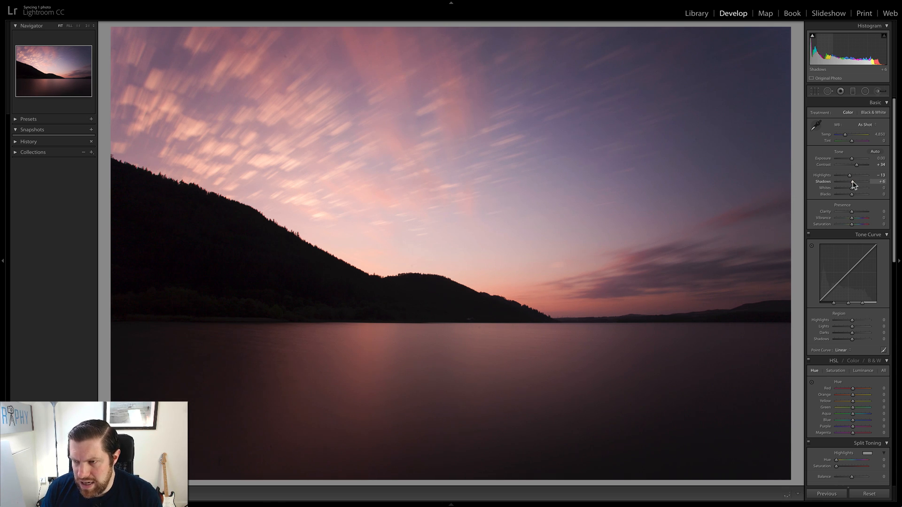
left_click_drag(853, 183, 854, 184)
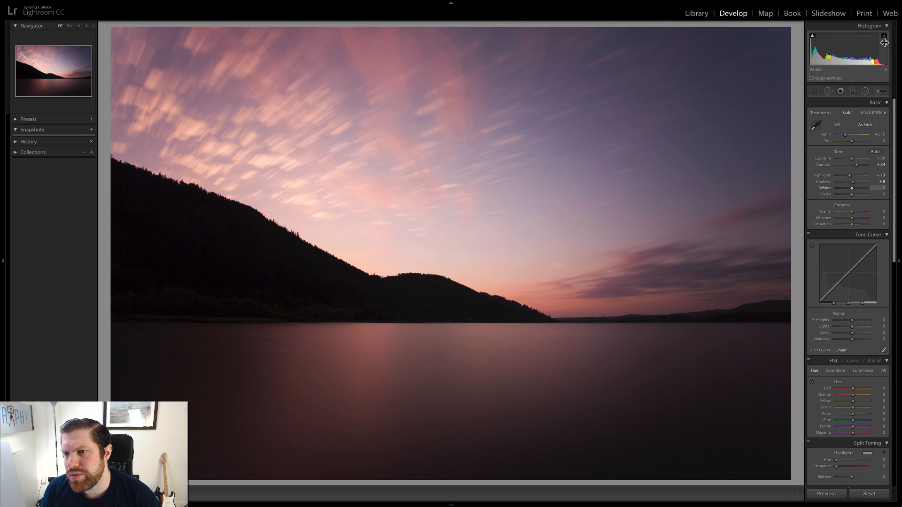
left_click_drag(851, 187, 858, 189)
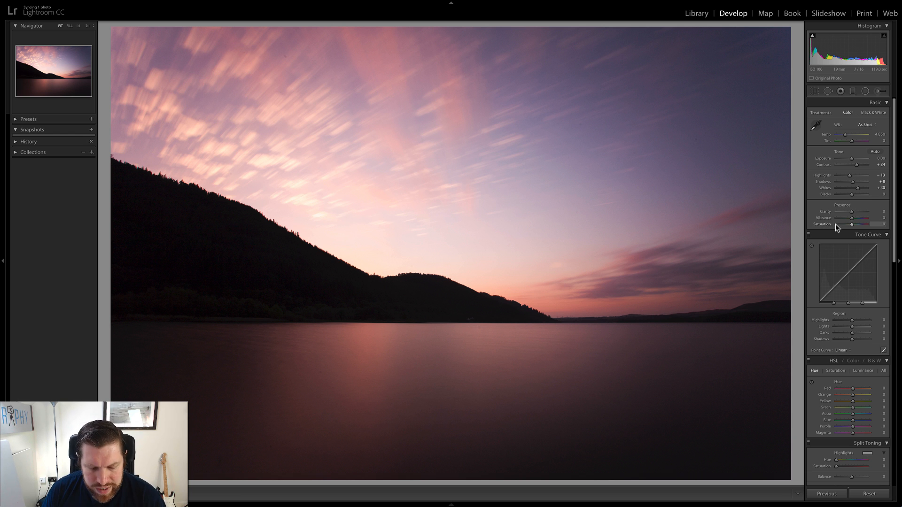
left_click_drag(851, 218, 856, 218)
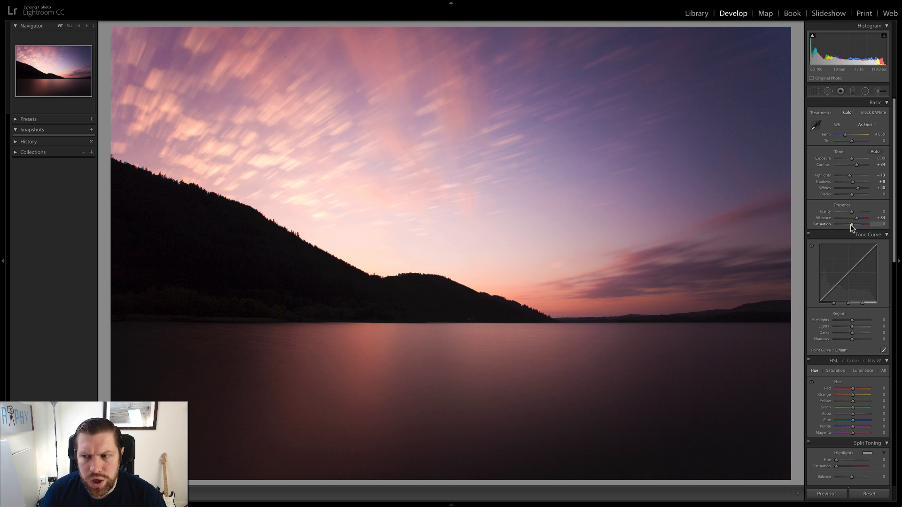
left_click_drag(850, 224, 854, 224)
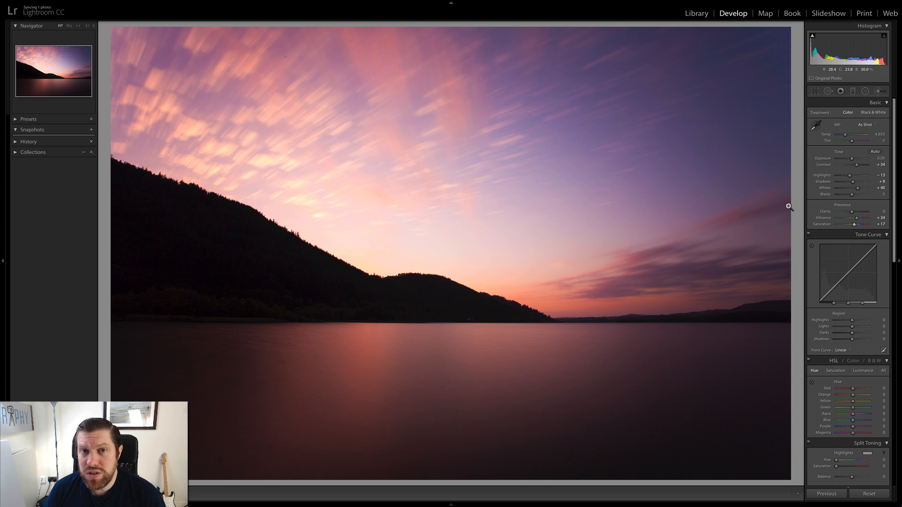
Add a full-height graduated filter from the photo's bottom edge to its top edge, with exposure 1.38 and temperature 11
left_click(854, 93)
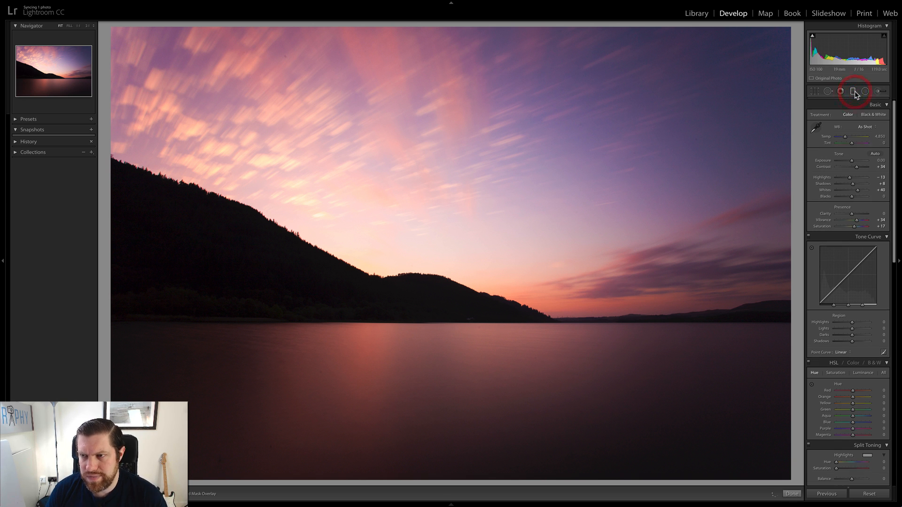
double_click(855, 100)
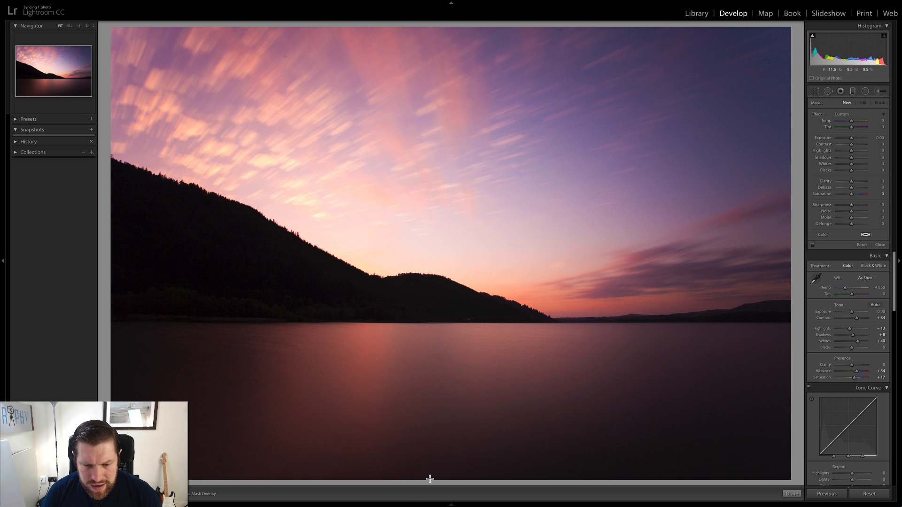
left_click_drag(434, 480, 436, 27)
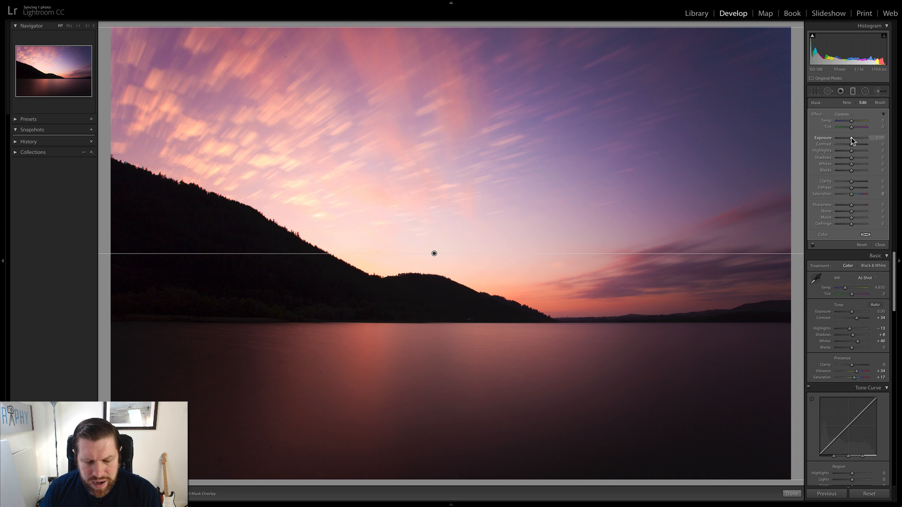
left_click_drag(852, 138, 862, 141)
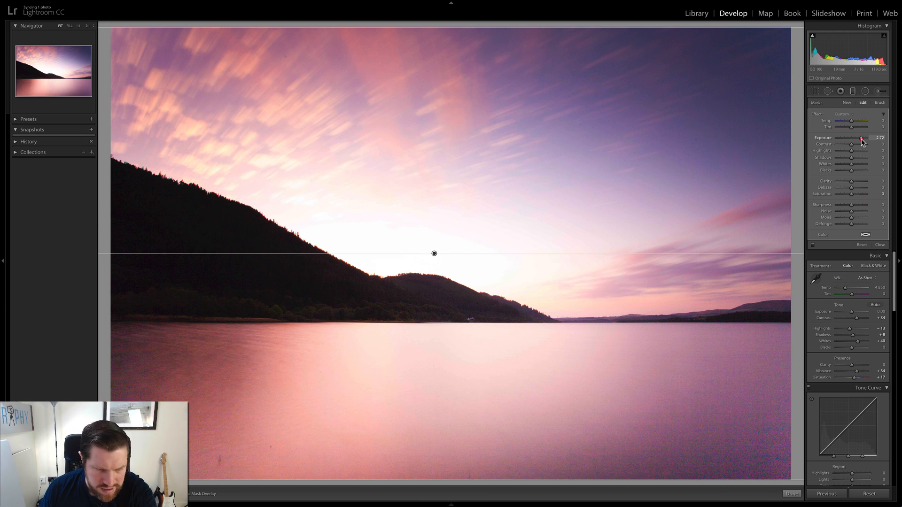
left_click_drag(862, 142, 857, 143)
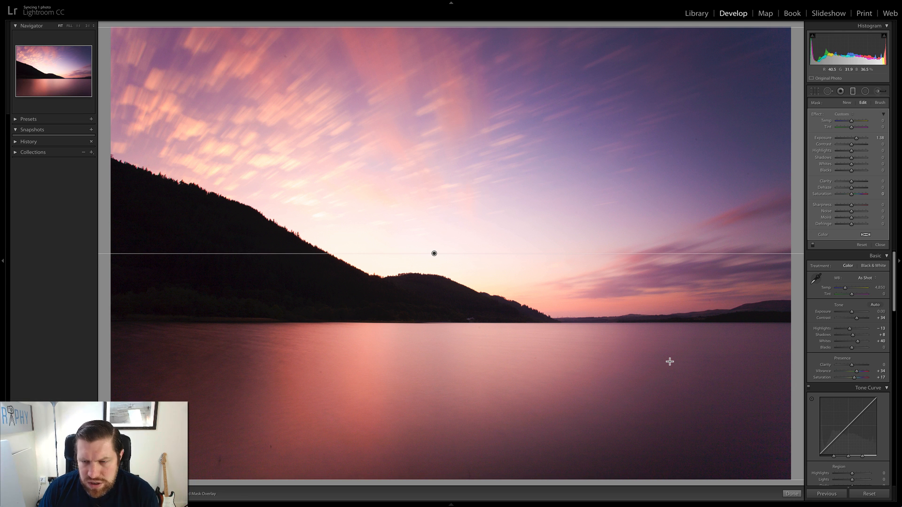
left_click_drag(851, 121, 854, 124)
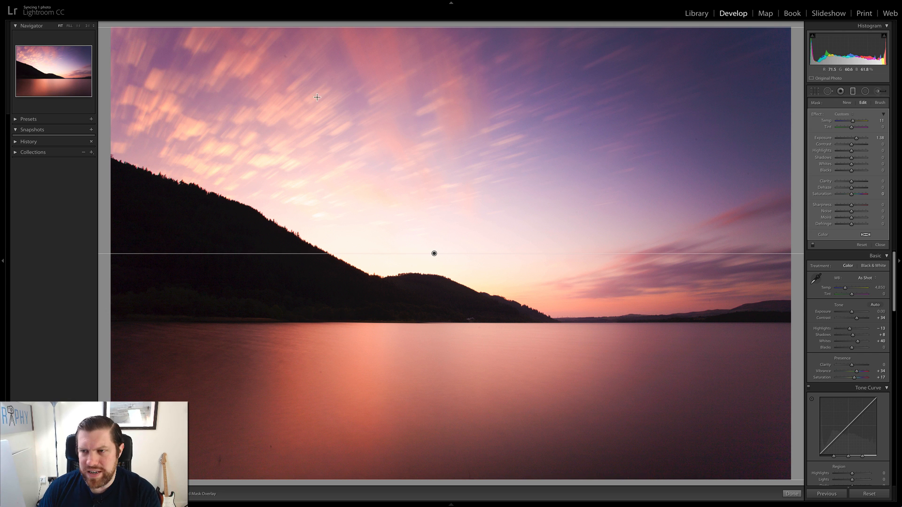
left_click(854, 91)
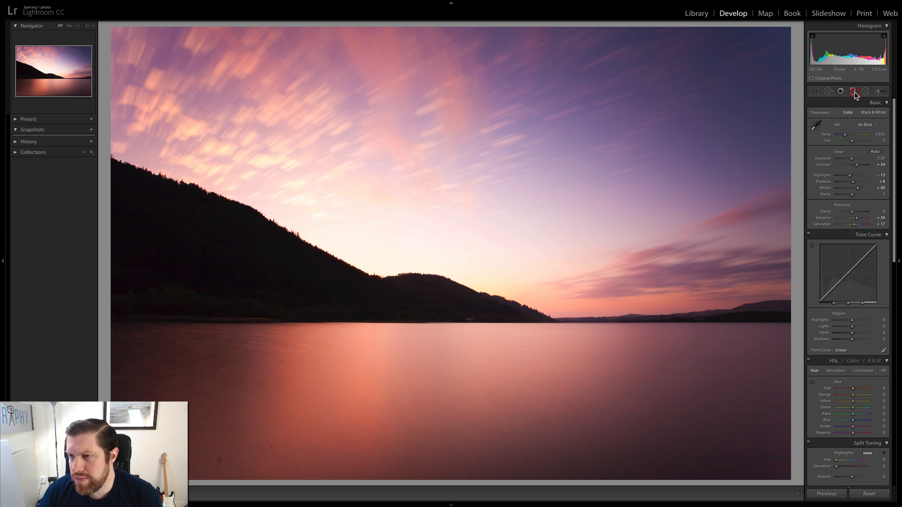
Add two diagonal graduated filters from the upper right and upper left photo corners into the water, with exposure 0.56 and temperature 10
left_click(854, 92)
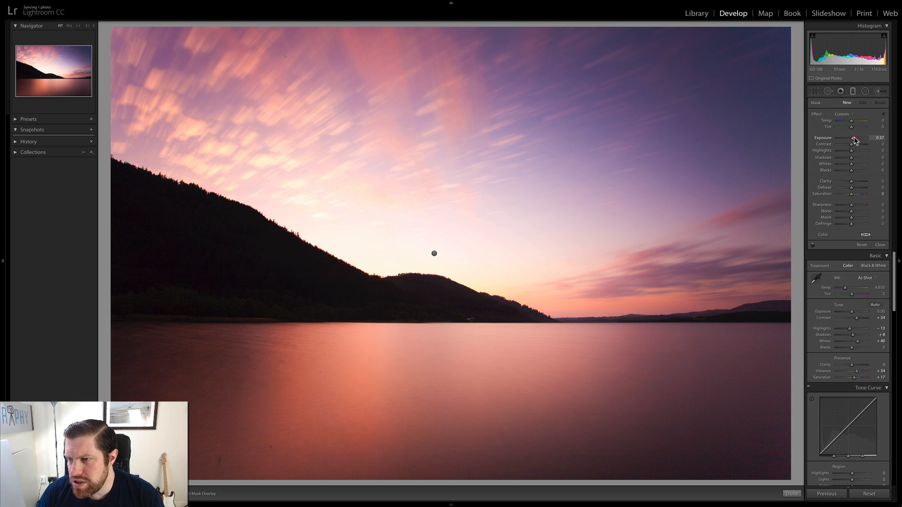
left_click_drag(855, 140, 855, 140)
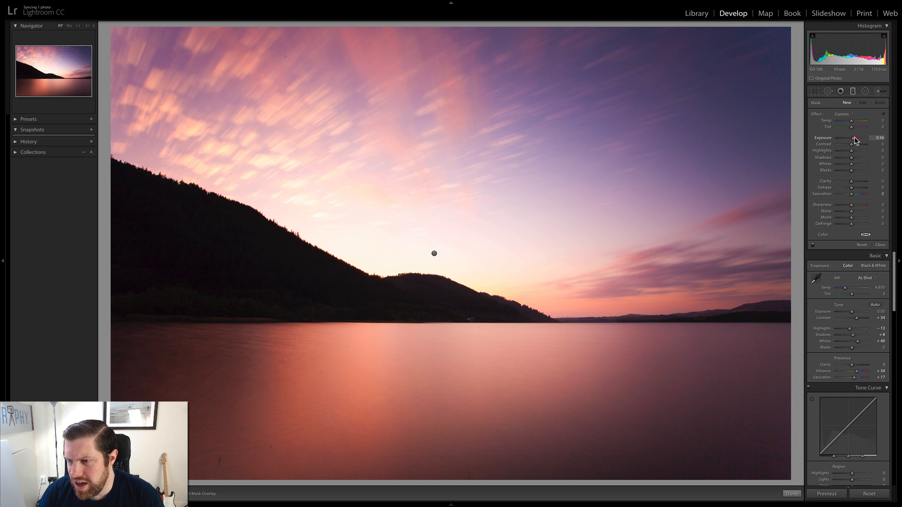
left_click_drag(853, 124, 854, 124)
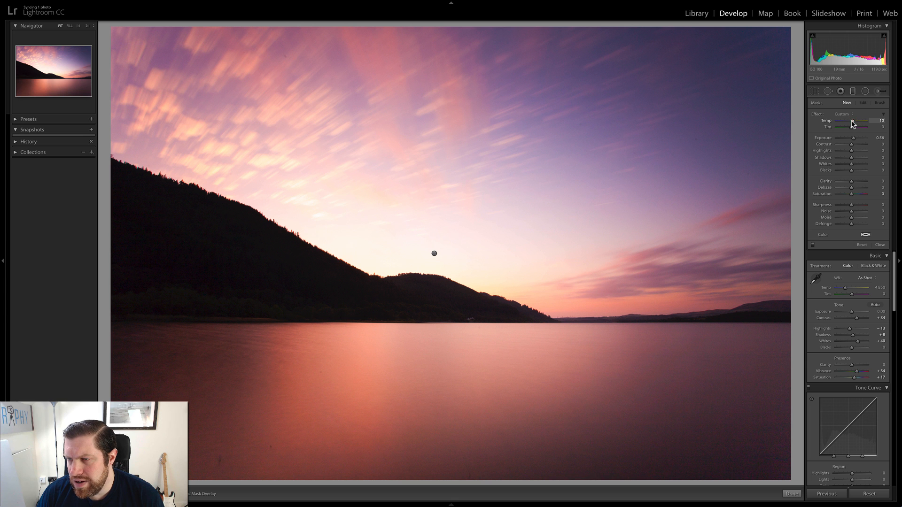
left_click_drag(792, 27, 648, 364)
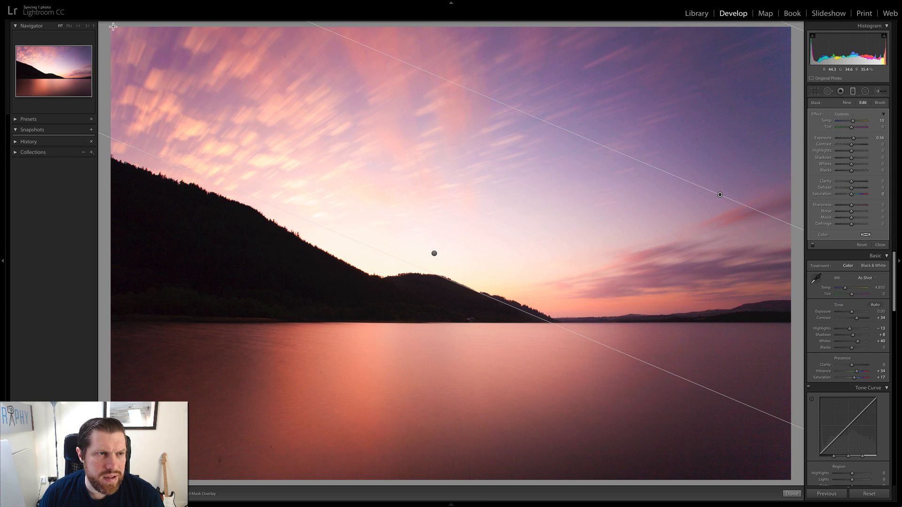
left_click_drag(111, 27, 194, 358)
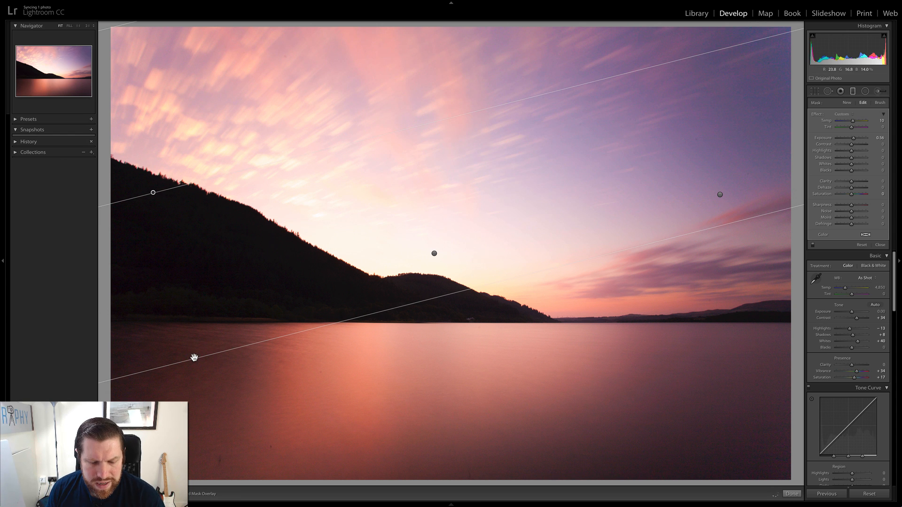
Add a full-height graduated filter from the photo's top edge to its bottom edge and set its exposure to -0.27
left_click_drag(459, 27, 457, 479)
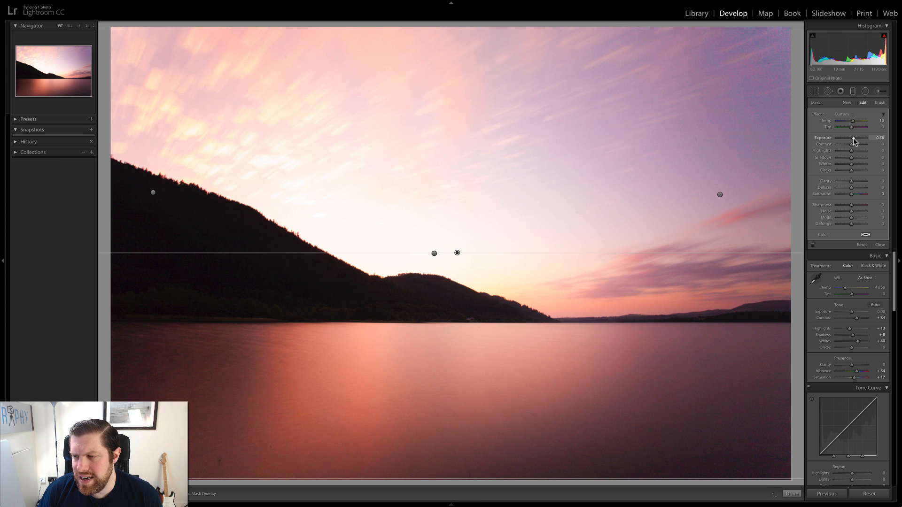
left_click_drag(854, 138, 852, 138)
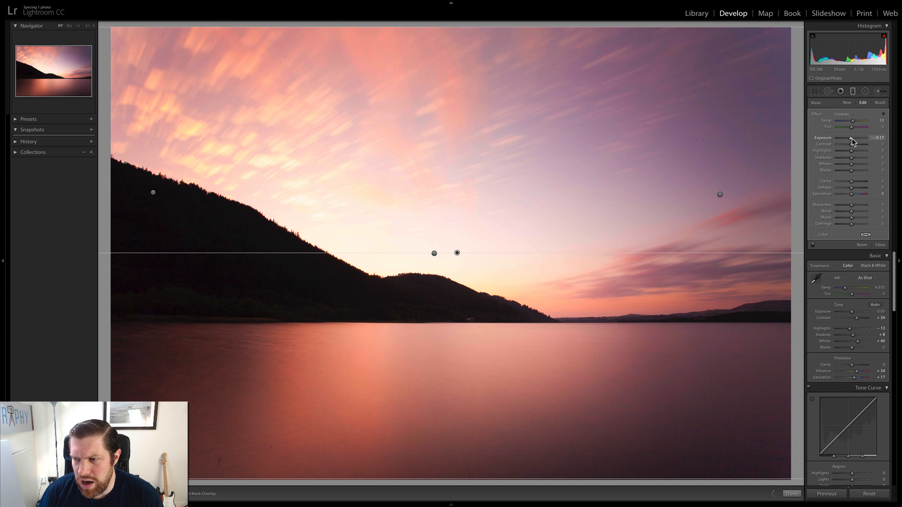
left_click_drag(852, 139, 850, 141)
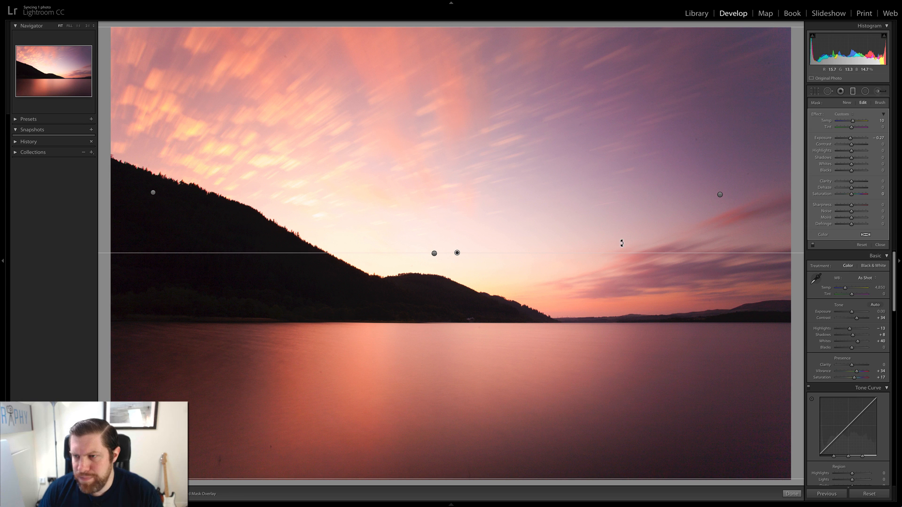
left_click(854, 92)
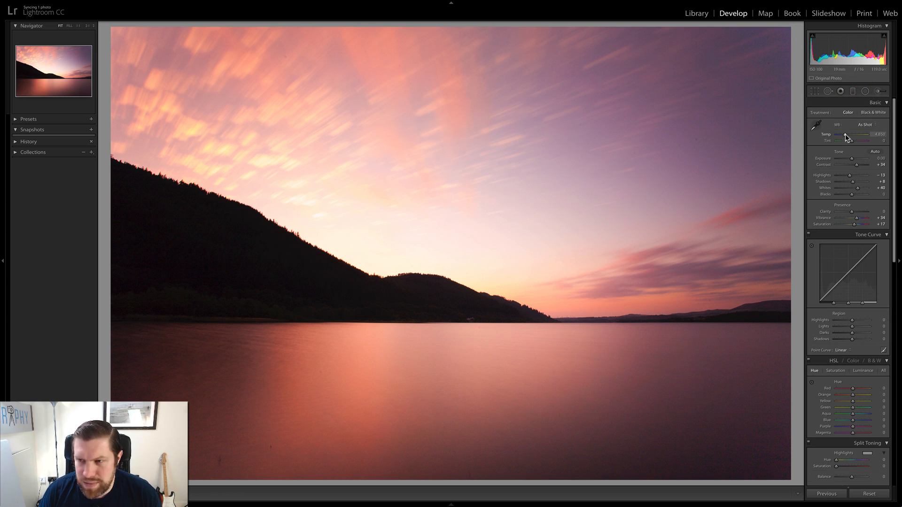
Warm the photo's overall white balance to a temperature of 5,188 and set the tint to +15
left_click_drag(845, 135, 846, 134)
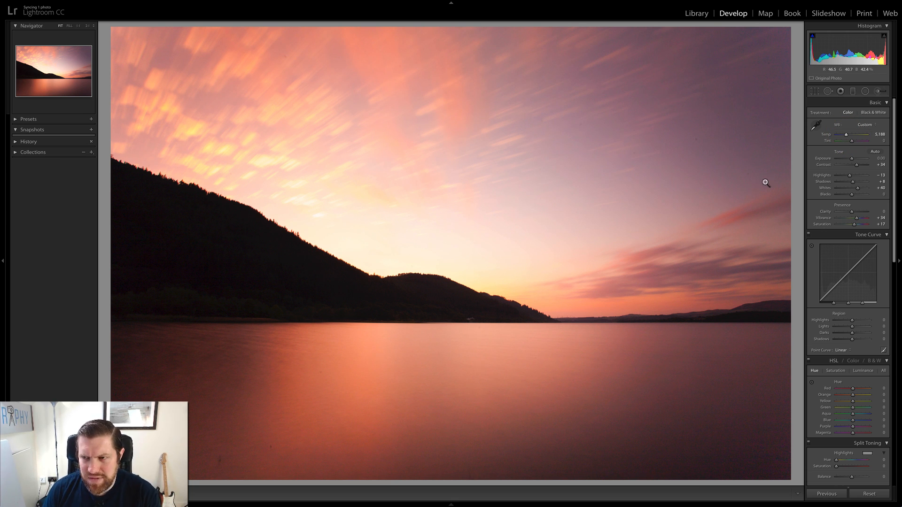
left_click_drag(853, 142, 853, 142)
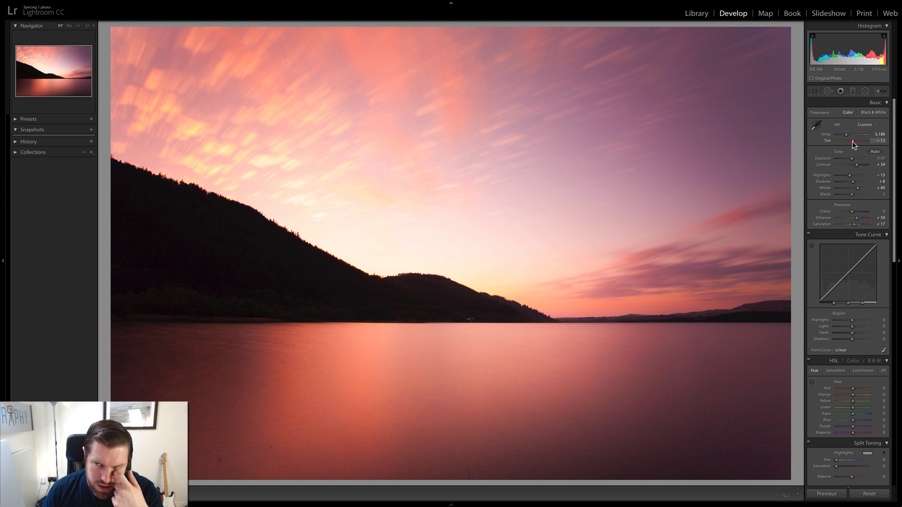
left_click_drag(852, 141, 853, 140)
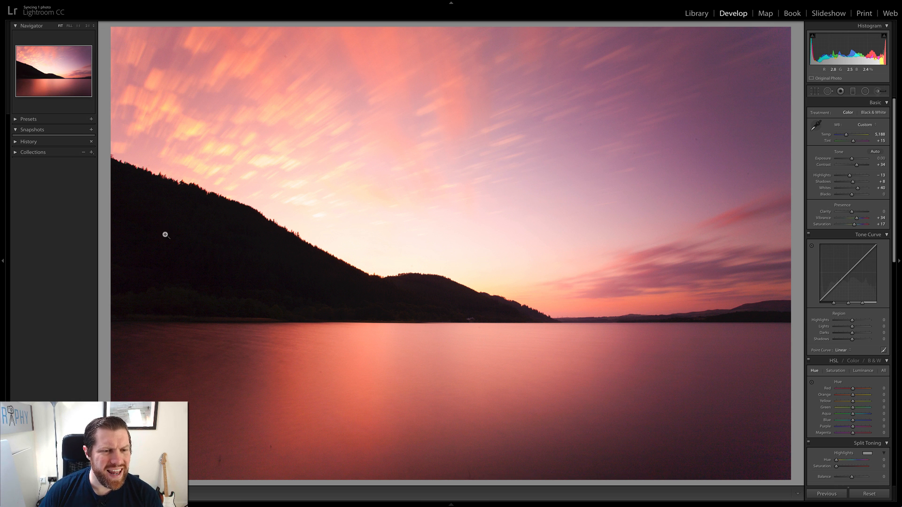
Reset the adjustment brush's exposure and temperature to zero and paint a mask over the dark hillside, using sizes 13 and 7 along its slope
left_click(878, 92)
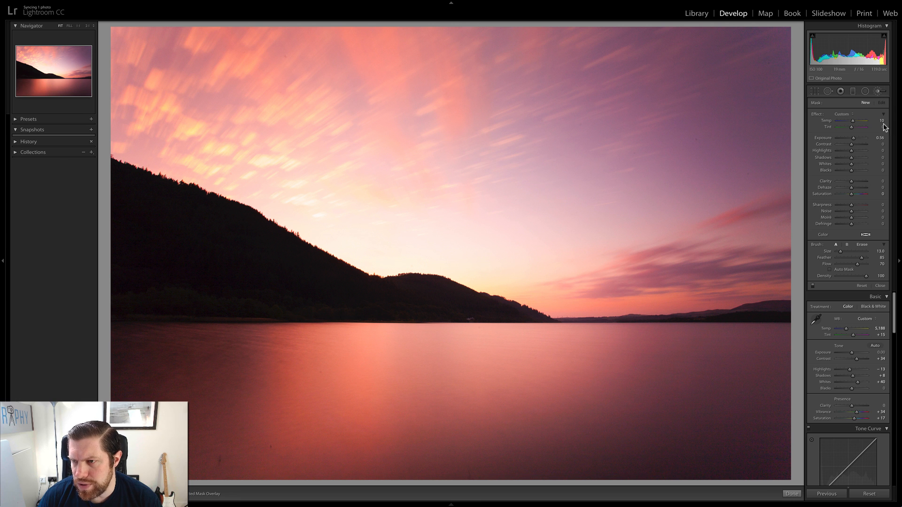
double_click(853, 138)
double_click(853, 122)
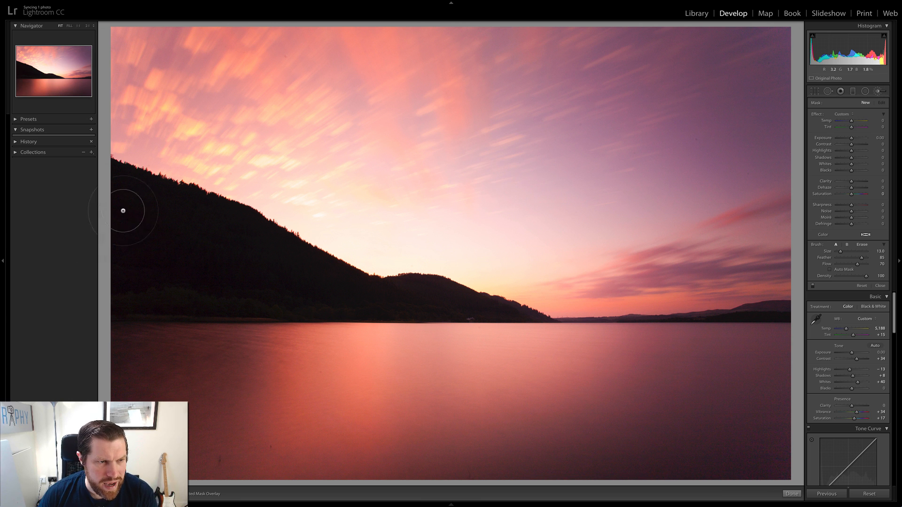
mouse_move(119, 192)
left_mouse_down()
mouse_move(138, 207)
mouse_move(237, 234)
mouse_move(84, 232)
mouse_move(245, 249)
mouse_move(128, 287)
mouse_move(243, 268)
mouse_move(250, 249)
mouse_move(284, 275)
mouse_move(430, 300)
left_mouse_up()
scroll(433, 299, "down", 4)
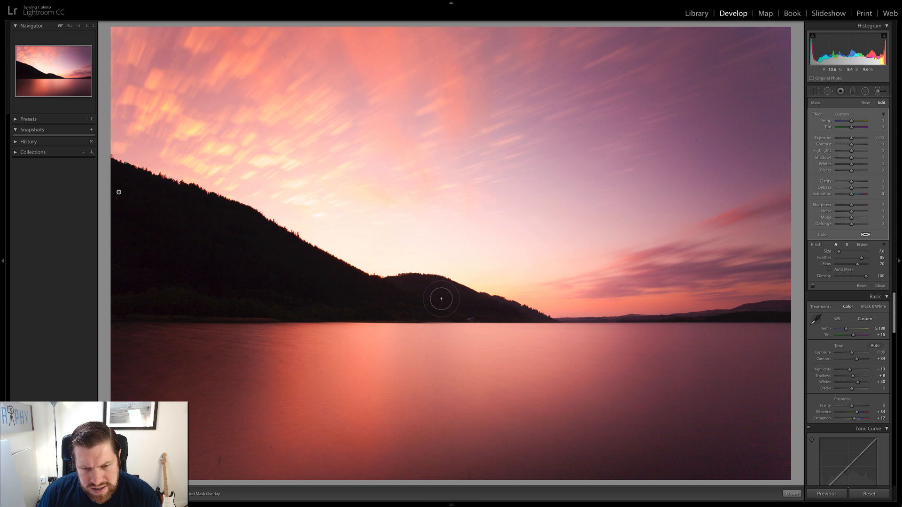
mouse_move(445, 297)
left_mouse_down()
mouse_move(529, 316)
mouse_move(404, 291)
mouse_move(276, 305)
mouse_move(116, 290)
mouse_move(113, 265)
mouse_move(199, 226)
mouse_move(332, 268)
mouse_move(215, 211)
mouse_move(130, 182)
mouse_move(130, 191)
left_mouse_up()
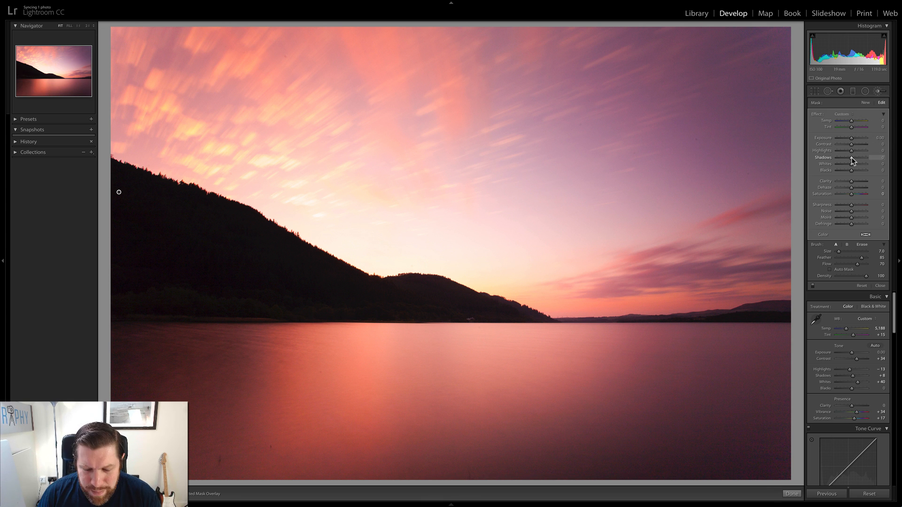
Set the hillside brush mask's shadows to 39 and warm its temperature slightly
left_click_drag(851, 159, 869, 161)
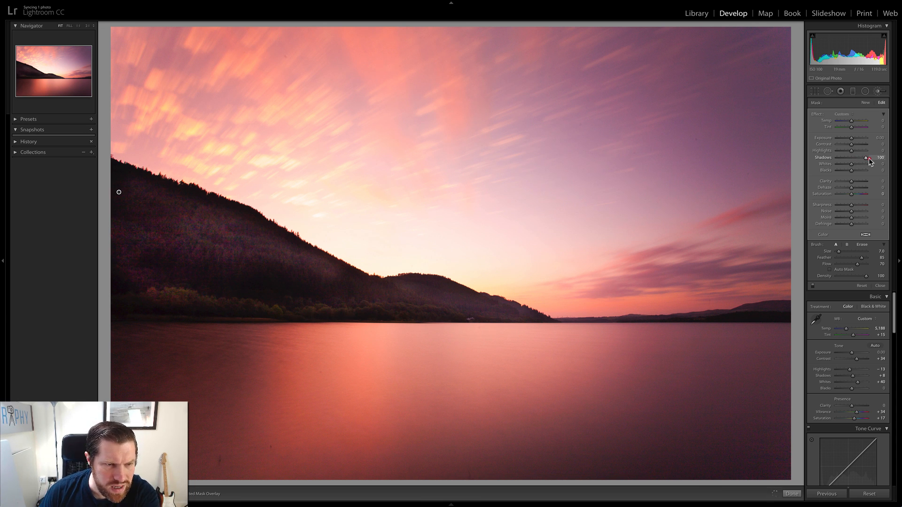
left_click_drag(867, 161, 857, 160)
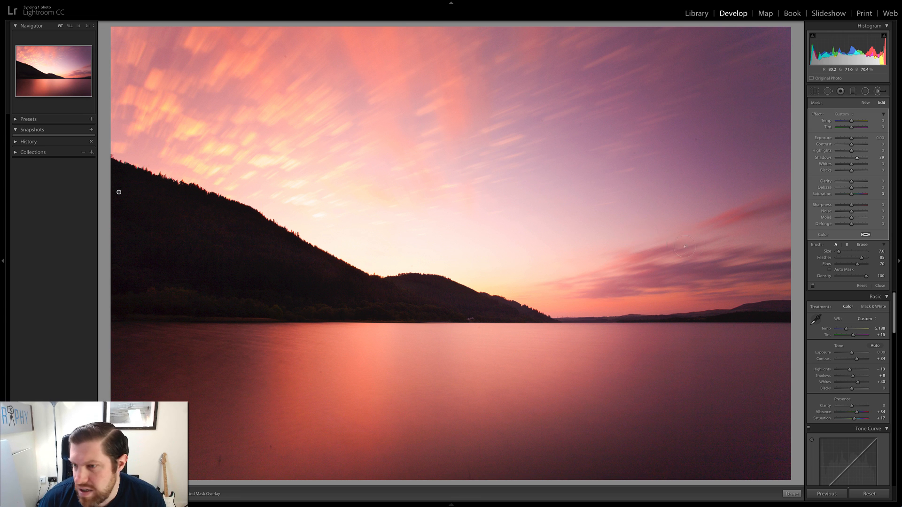
left_click_drag(851, 121, 853, 124)
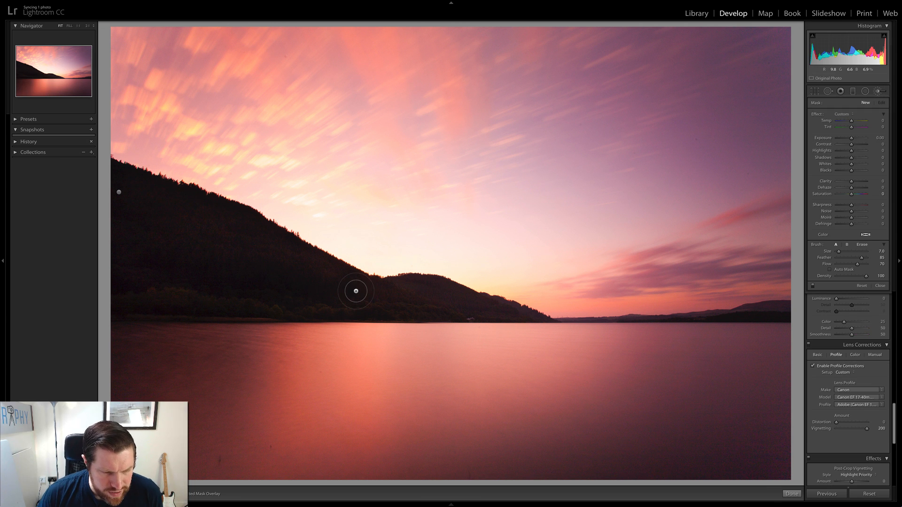
Heal the short streak and the small dark spot in the water near the photo's lower-left corner
key("q")
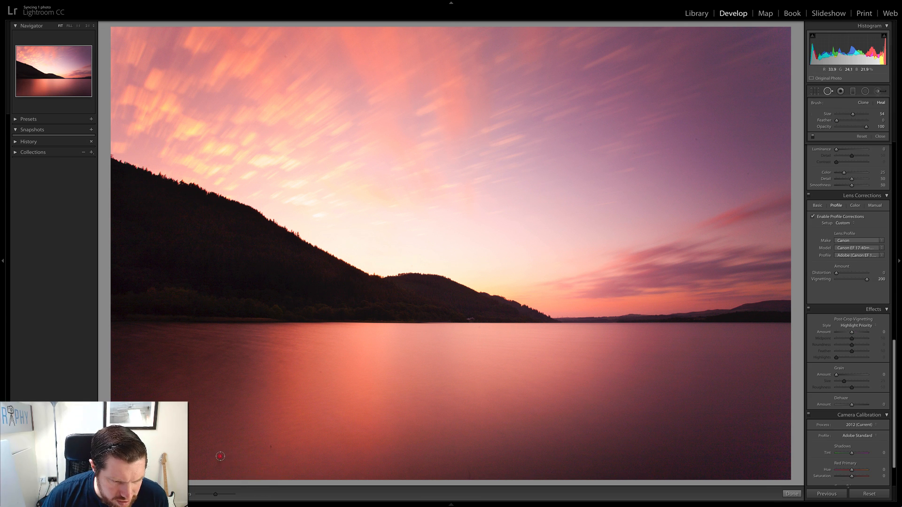
left_click_drag(220, 455, 217, 470)
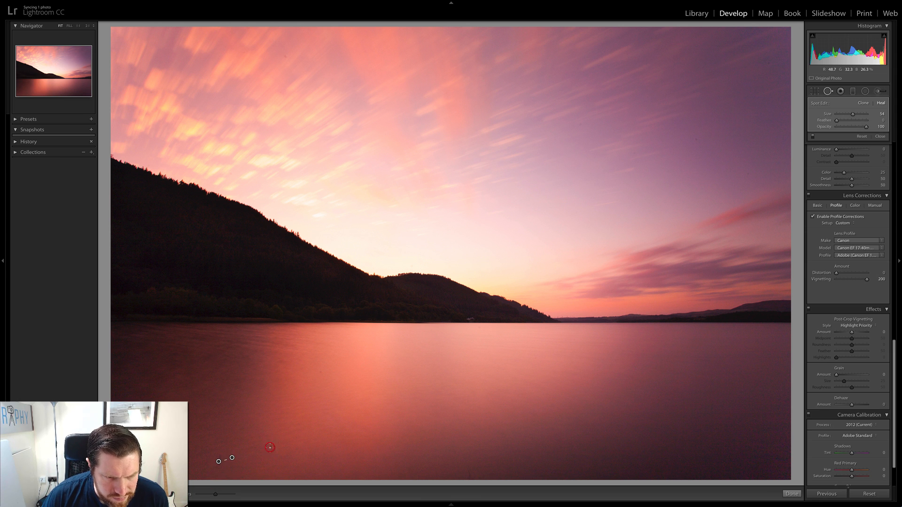
left_click(271, 448)
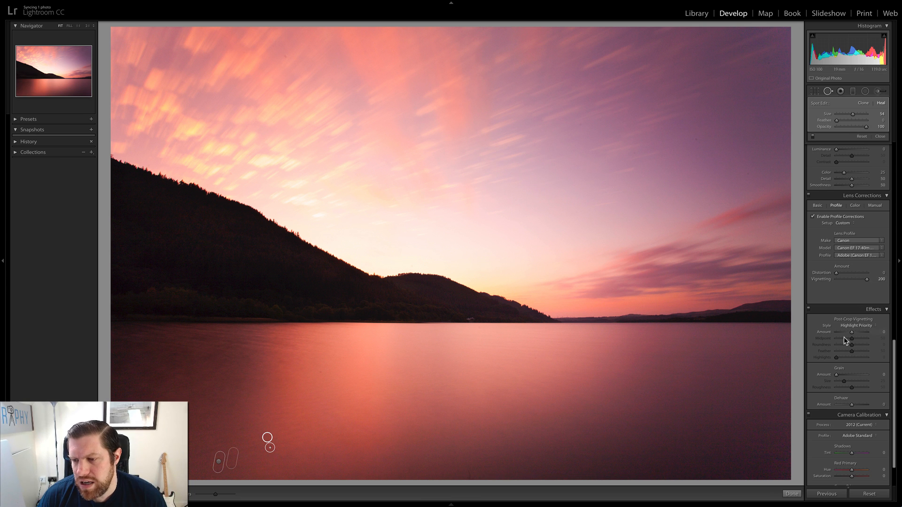
Reduce the photo's noise with luminance noise reduction at 73 and color noise reduction at 71, checking the hillside and water up close
scroll(842, 338, "down", 3)
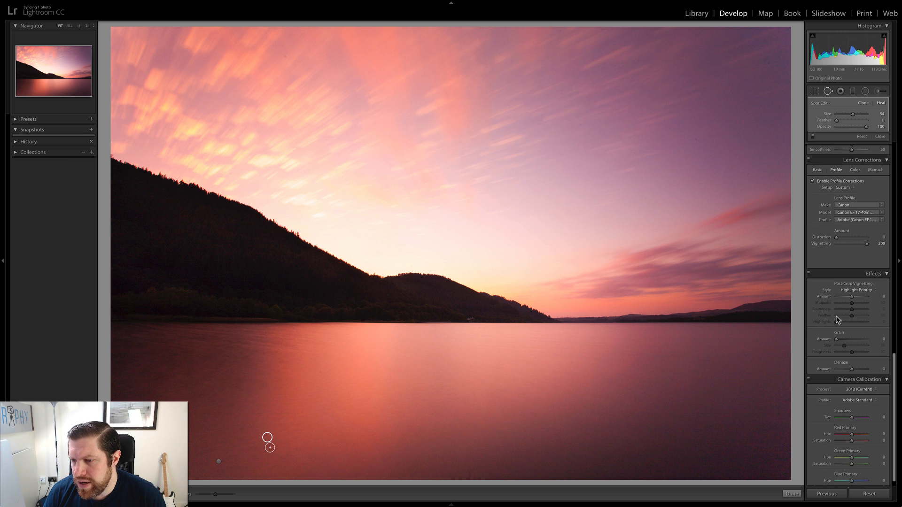
scroll(829, 288, "up", 3)
scroll(828, 289, "up", 2)
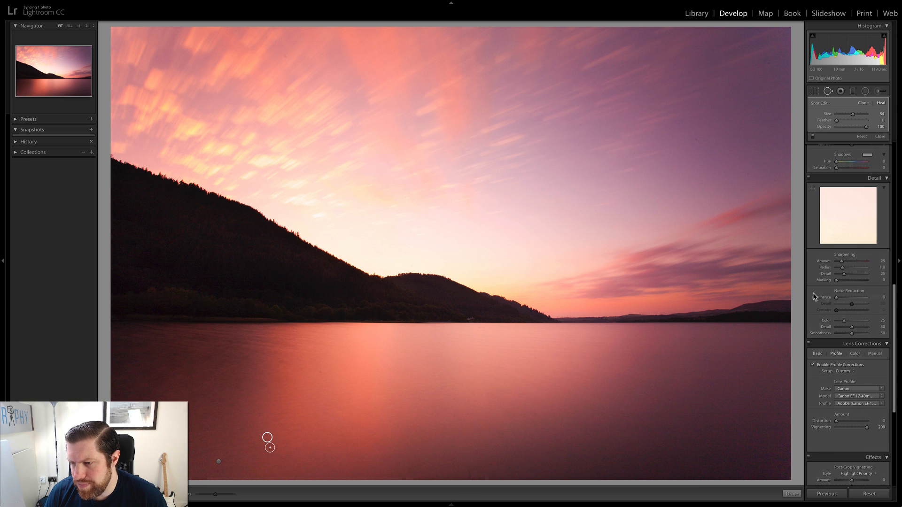
left_click_drag(837, 298, 858, 299)
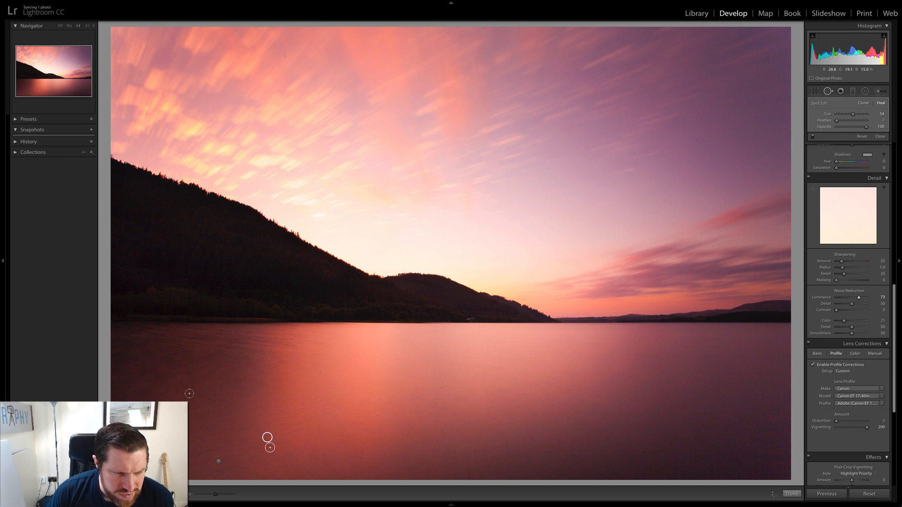
key("z")
key("space")
left_click_drag(236, 435, 296, 342)
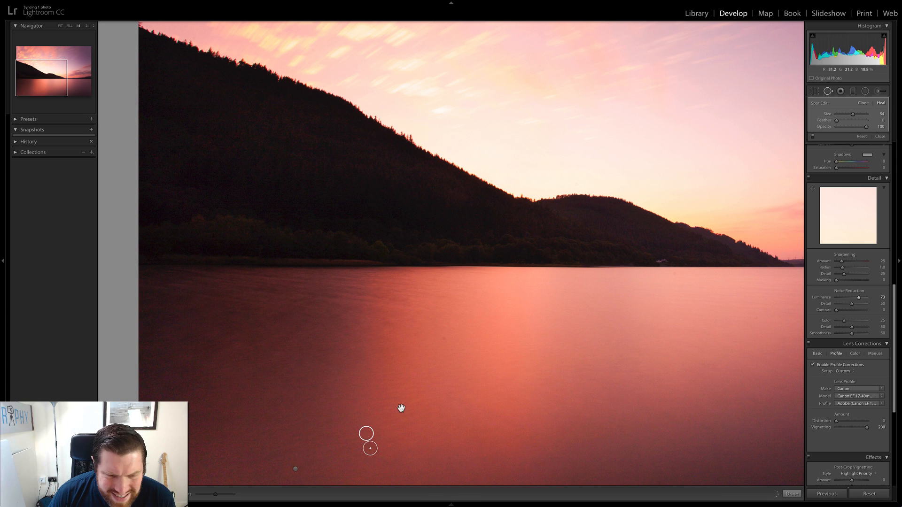
left_click_drag(844, 323, 858, 322)
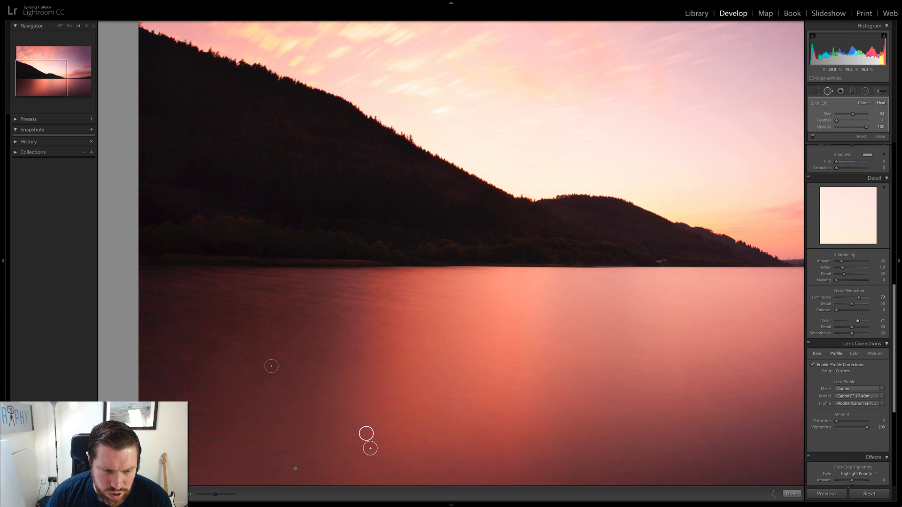
key("z")
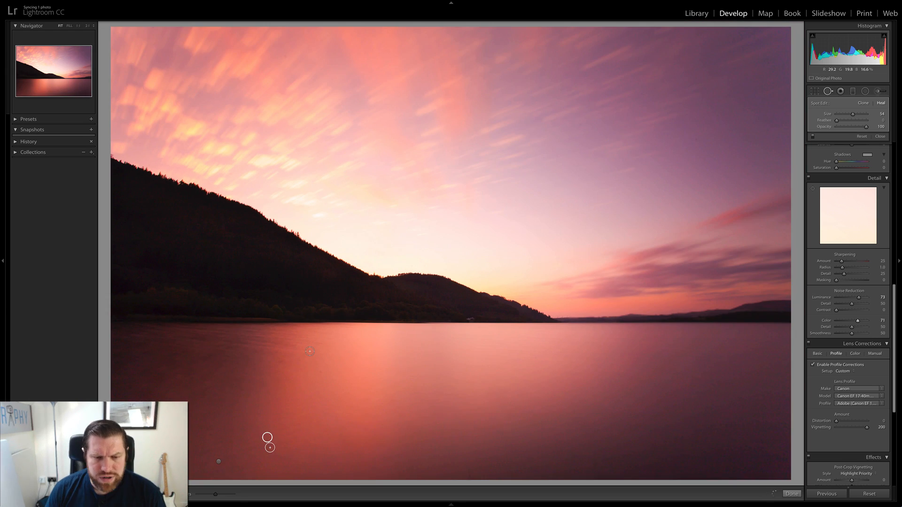